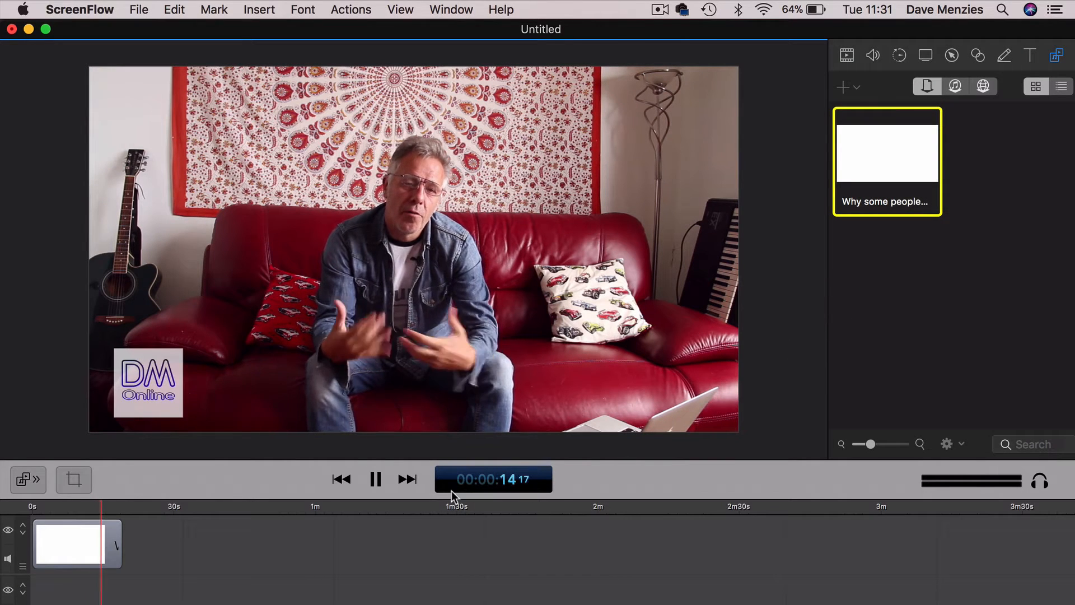
- Stop the preview, return to the start of the timeline and copy the video clip
click(375, 479)
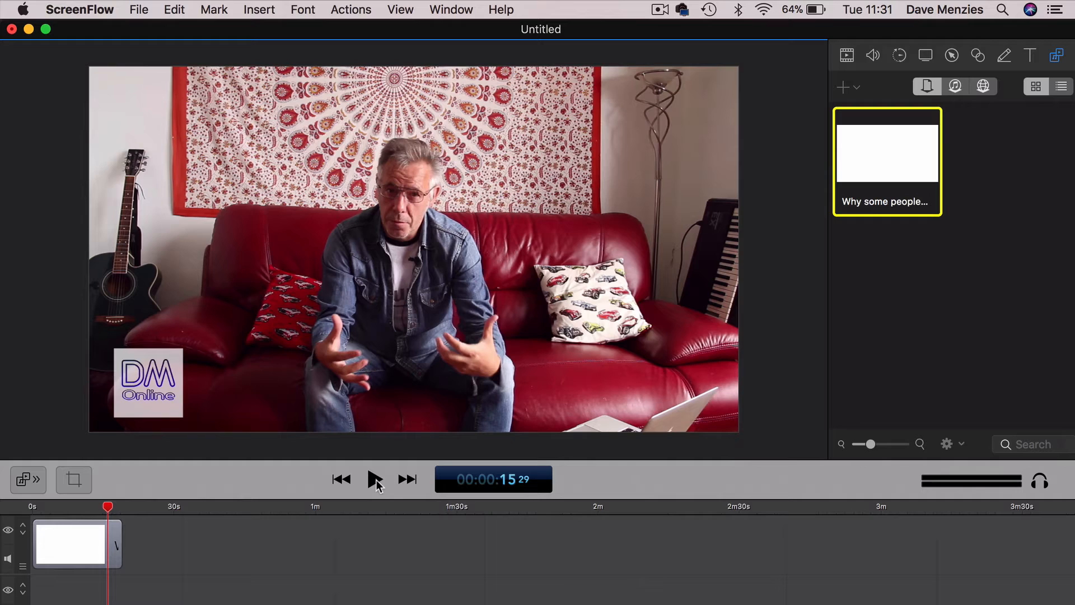
click(341, 479)
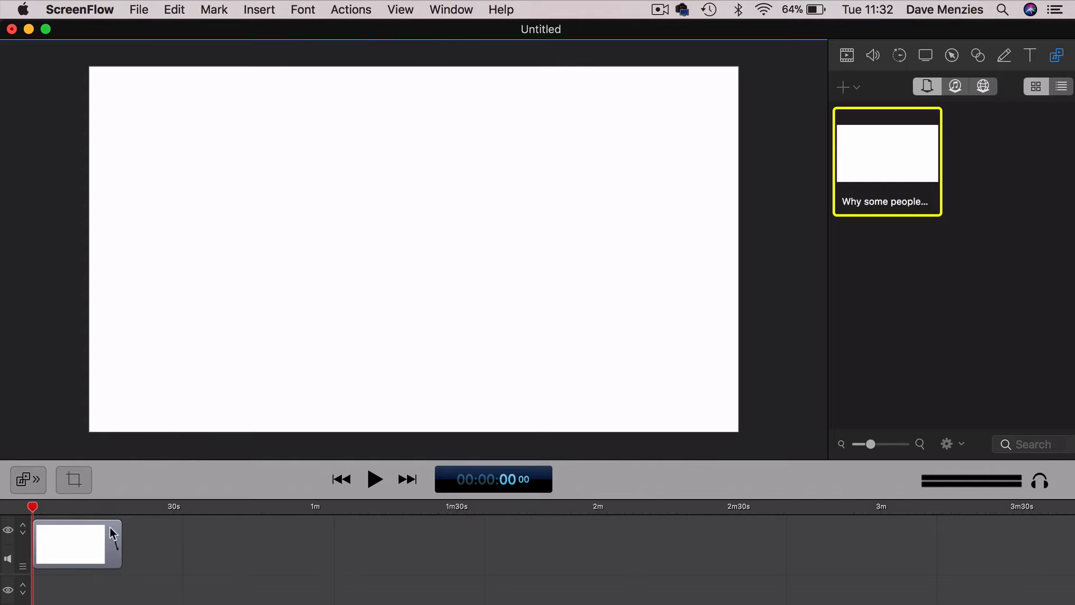
click(80, 542)
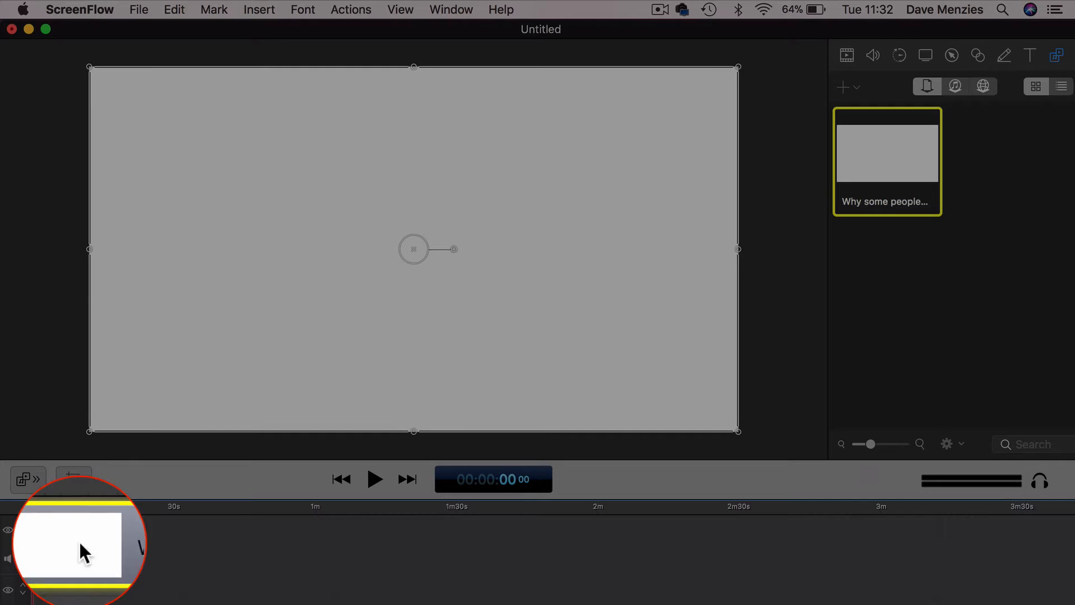
click(170, 11)
click(183, 87)
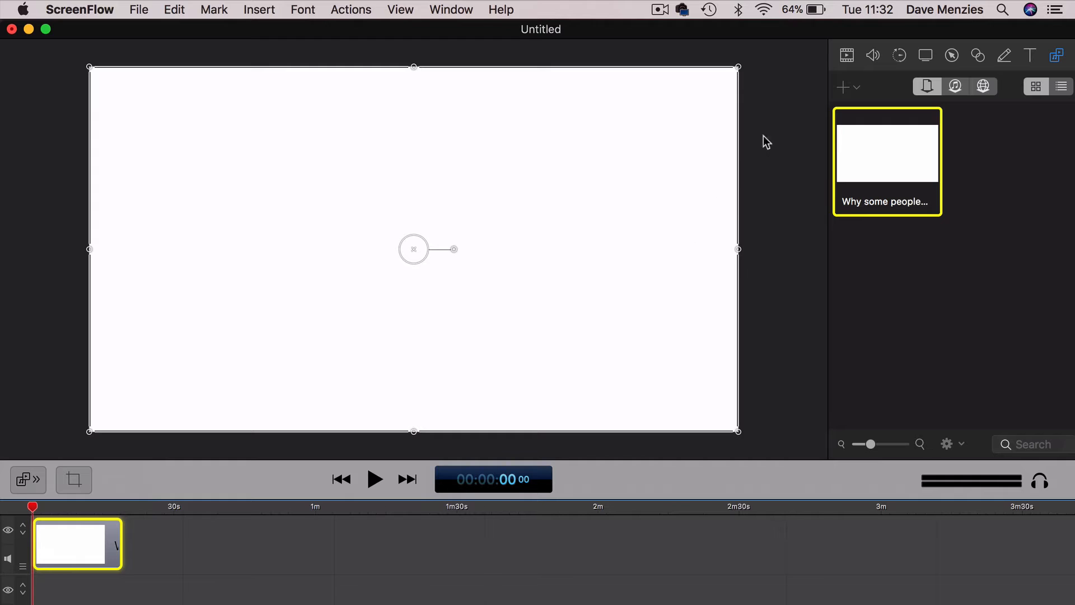
click(660, 10)
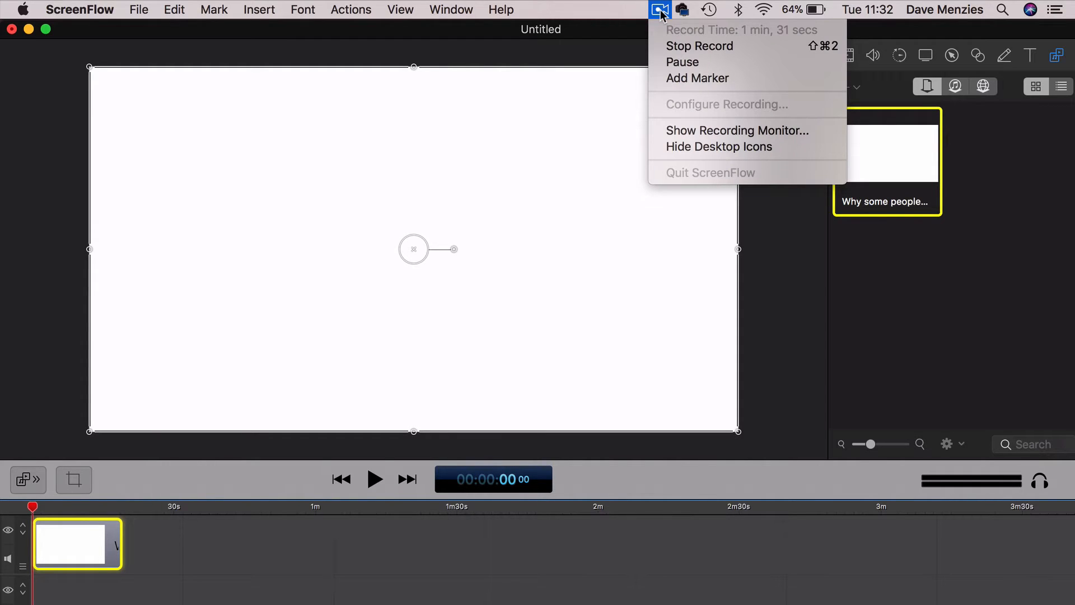
click(660, 11)
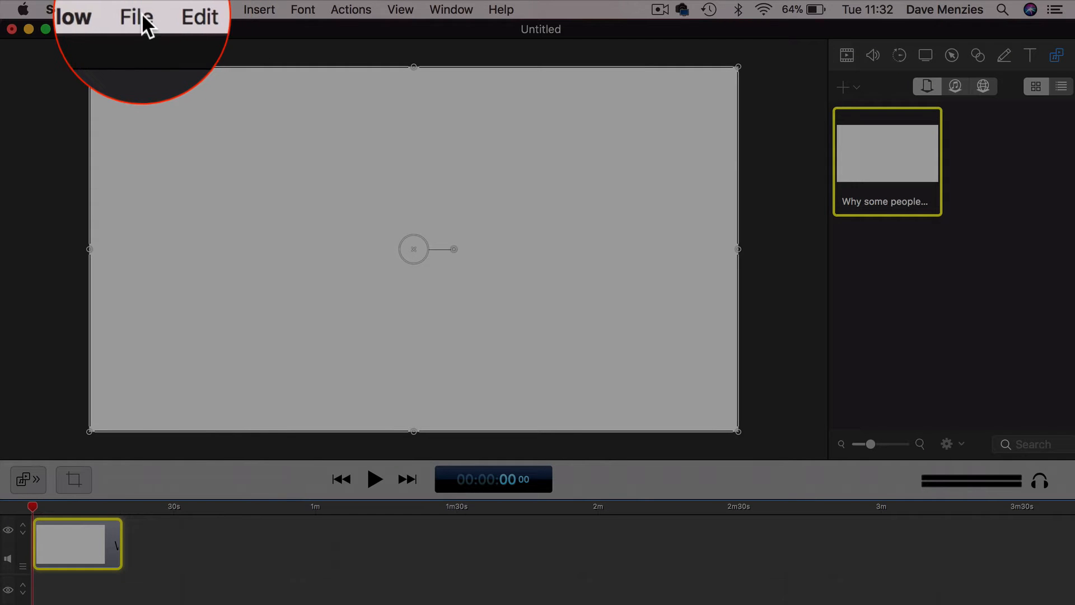
- Create a new document with a custom square canvas, 1080 wide by 1080 high
click(140, 10)
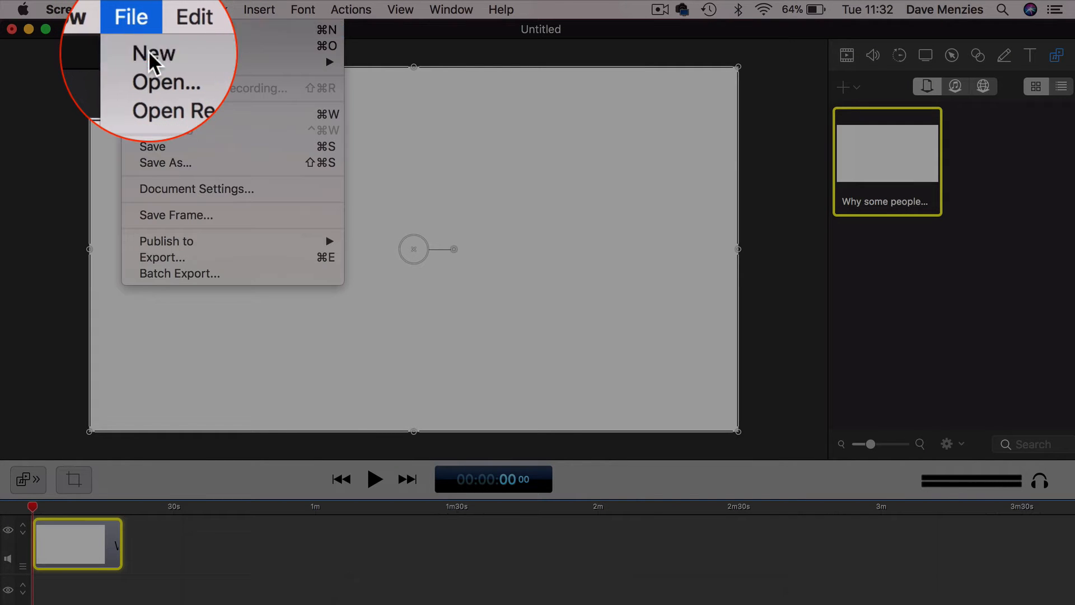
click(147, 29)
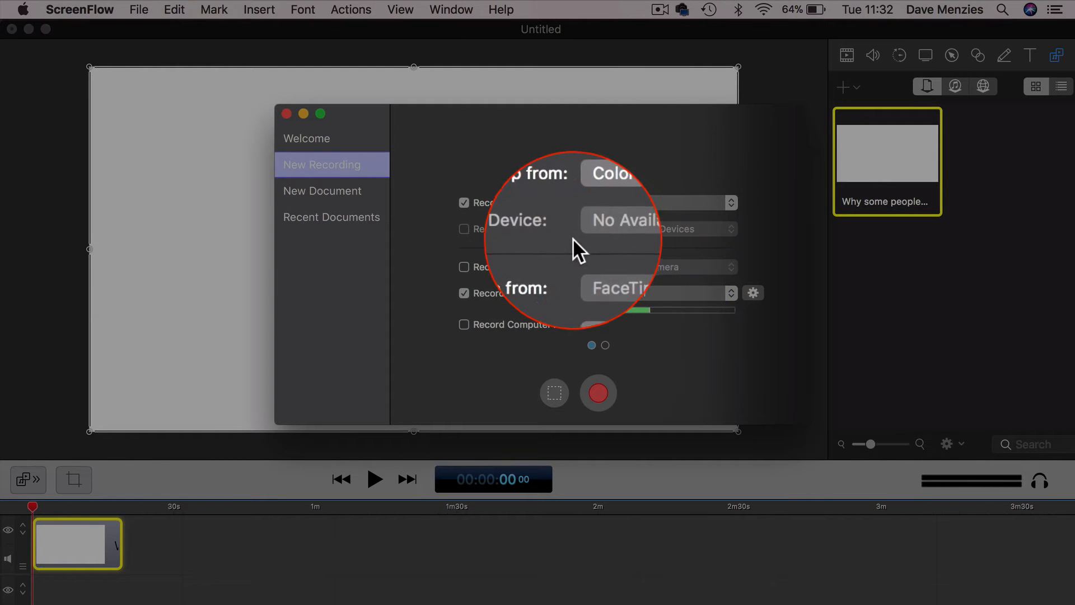
click(311, 191)
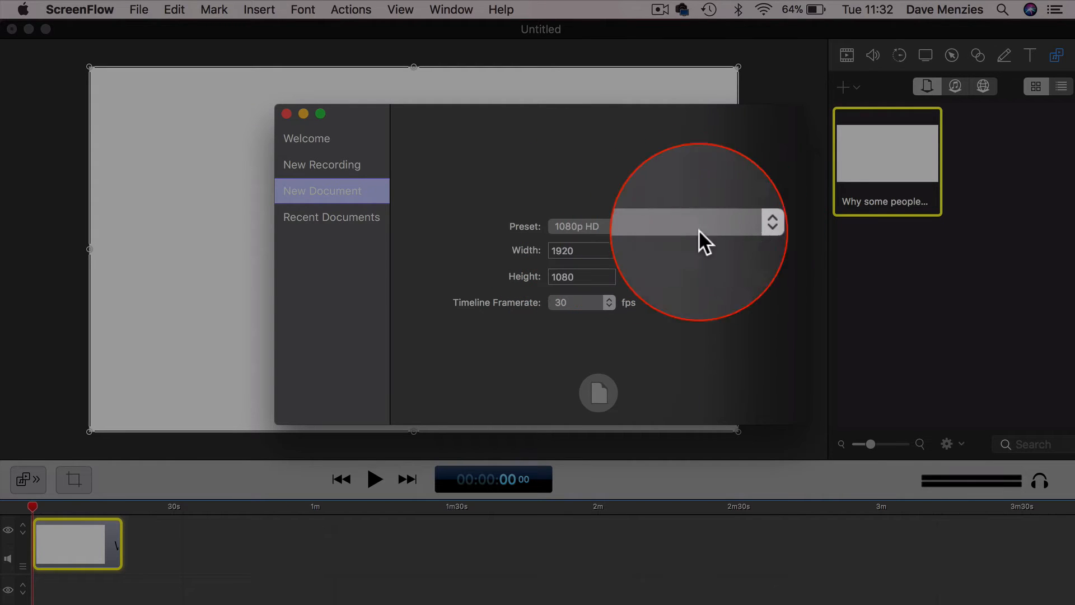
click(574, 250)
key(BackSpace)
key(BackSpace)
key(BackSpace)
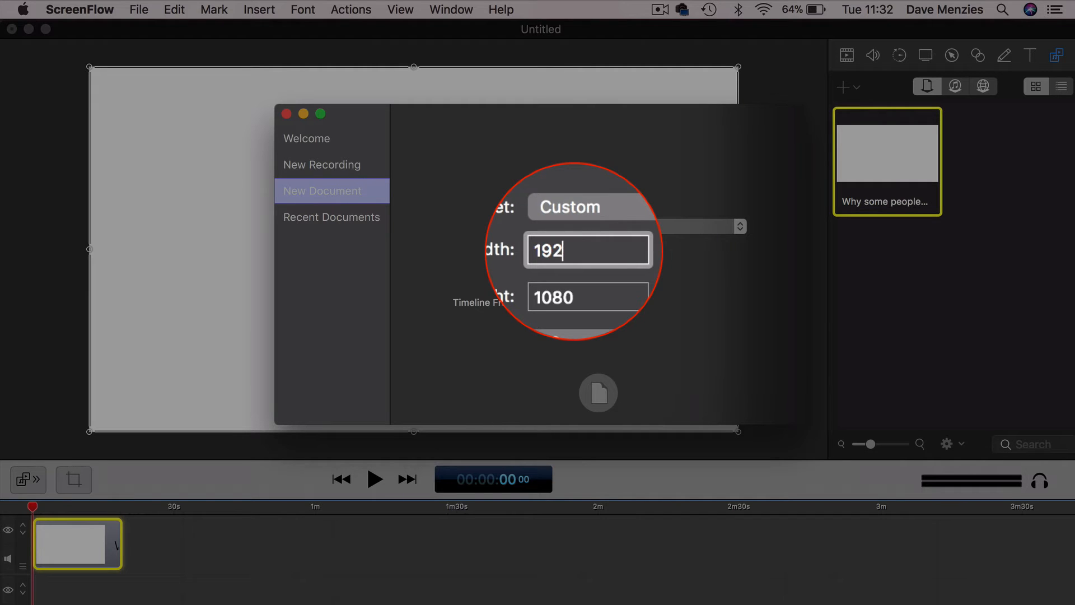
text(080)
click(599, 391)
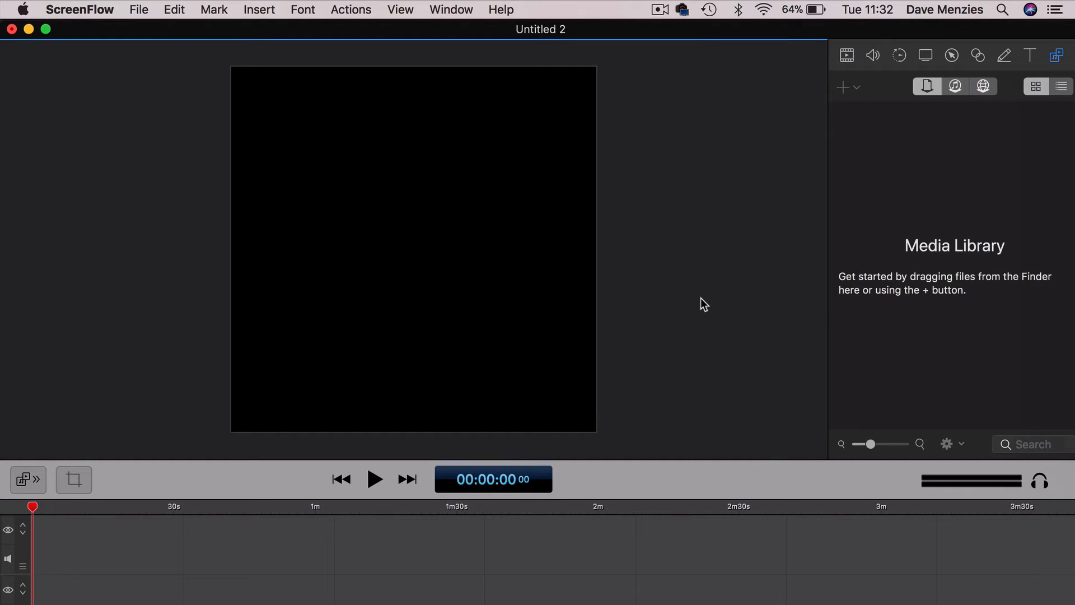
- Paste the copied video clip into the new square document and preview it from the start
click(136, 12)
mouse_move(165, 10)
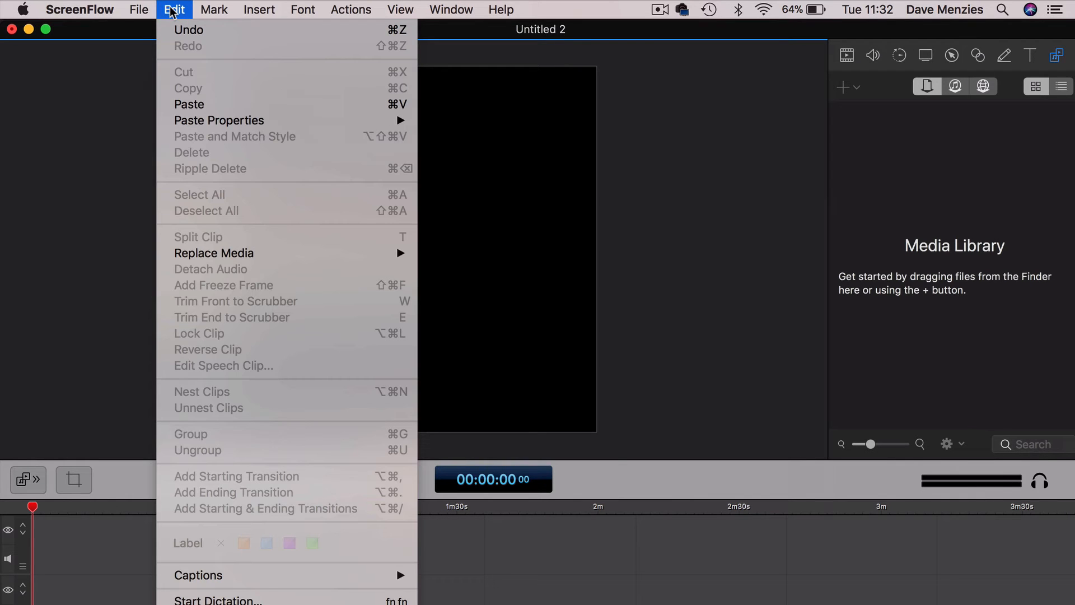
click(186, 103)
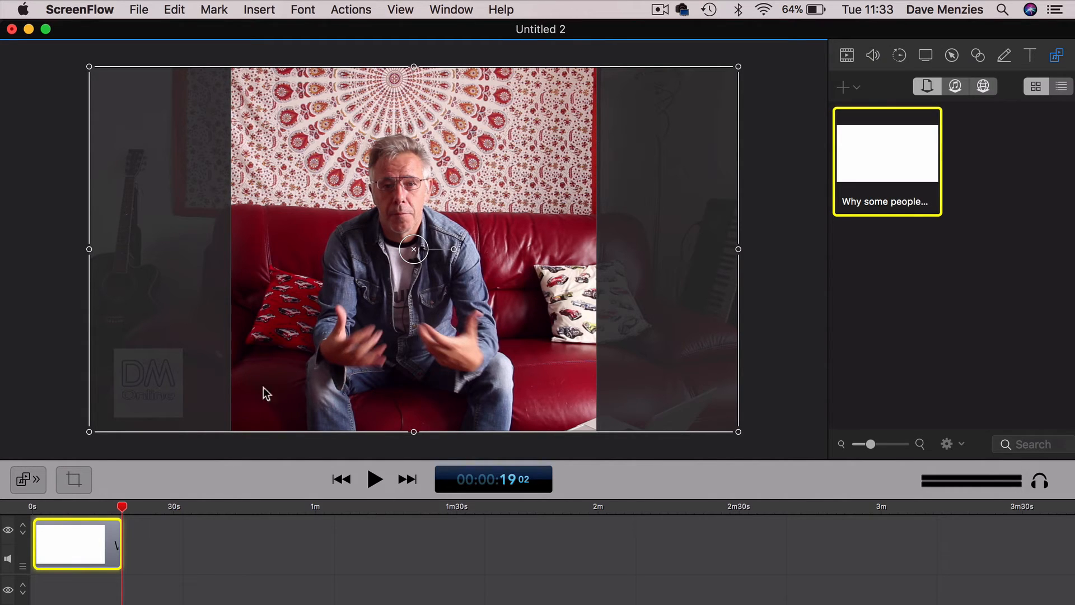
click(341, 479)
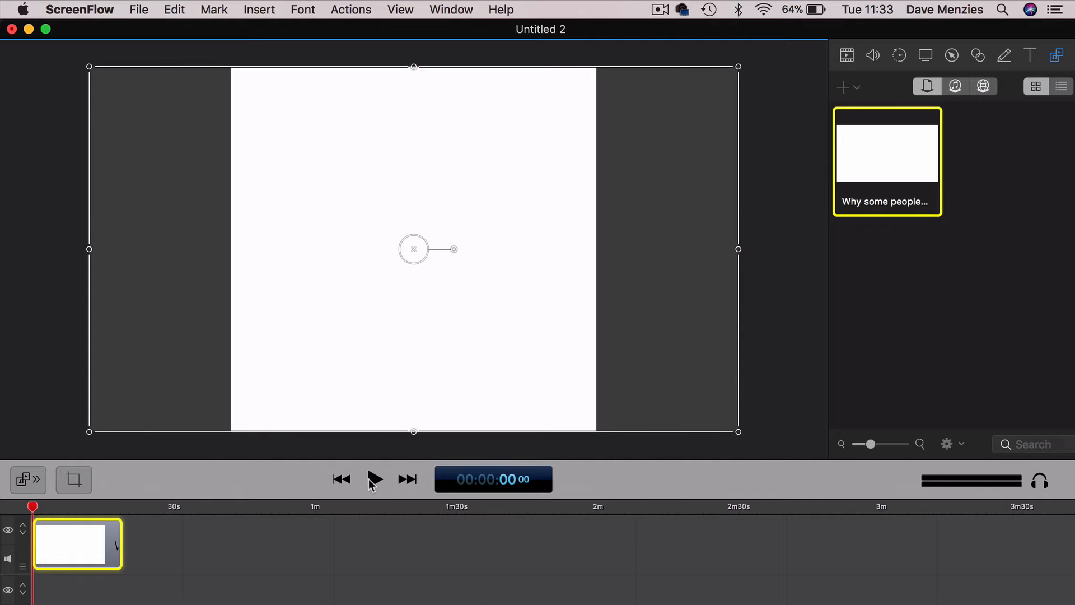
click(372, 485)
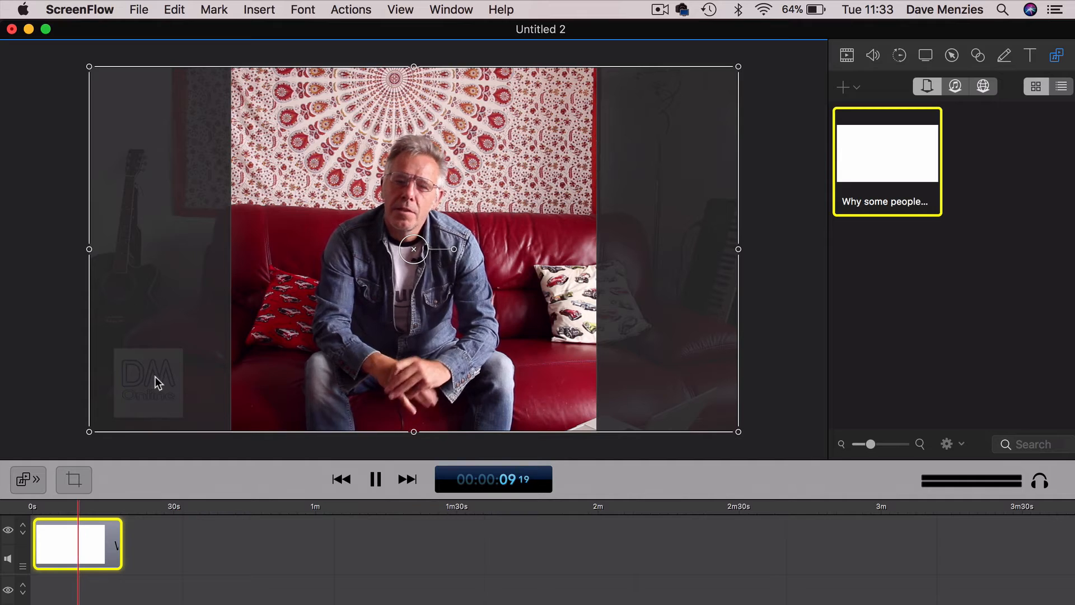
click(376, 481)
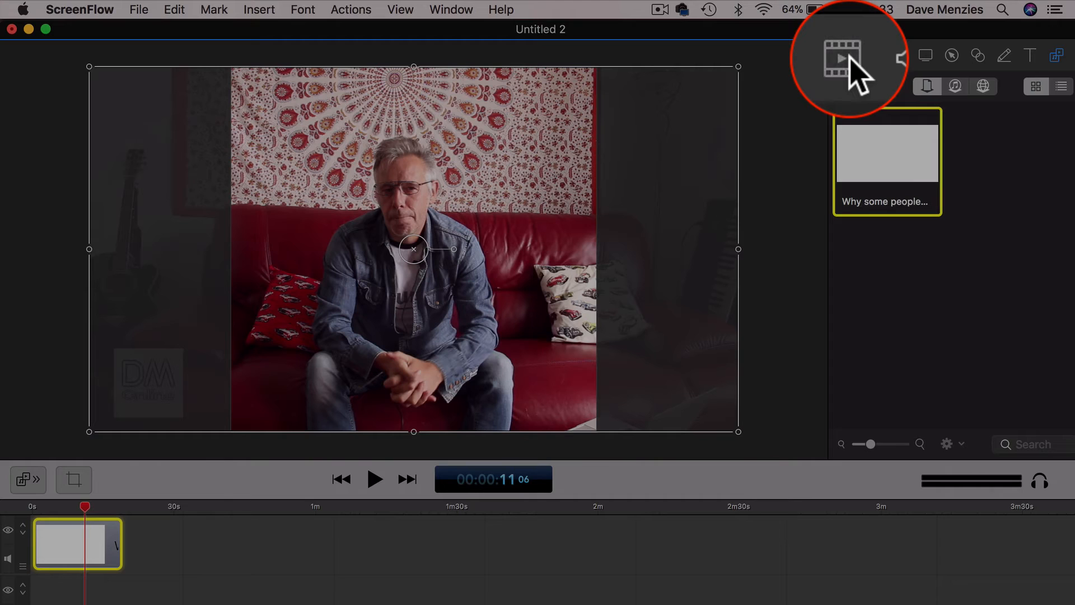
- Scale the video clip down to 56% so its full width fits the square canvas
click(850, 56)
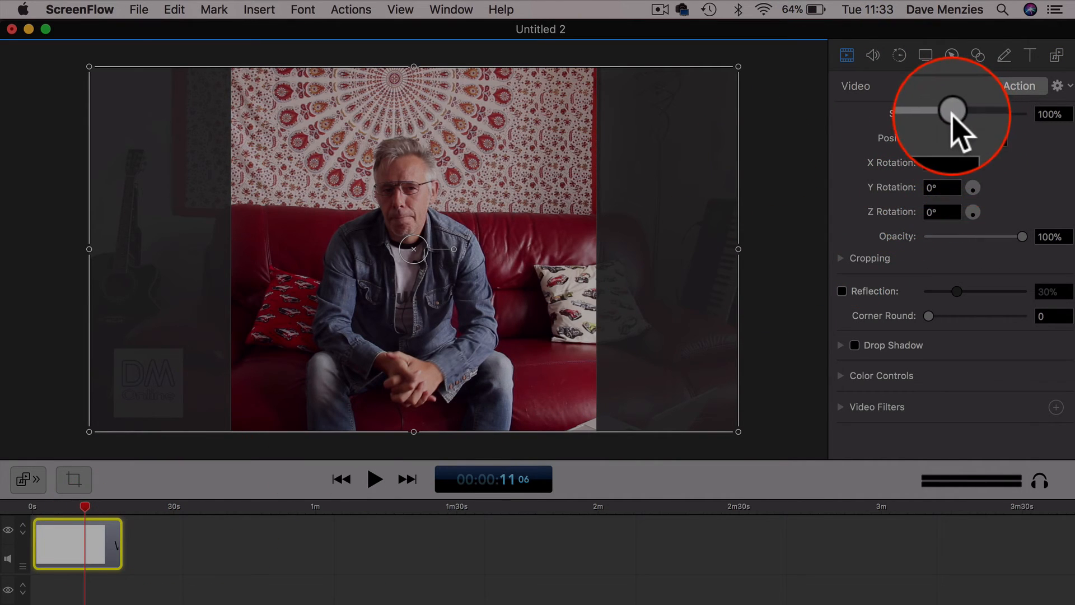
drag(952, 112, 942, 114)
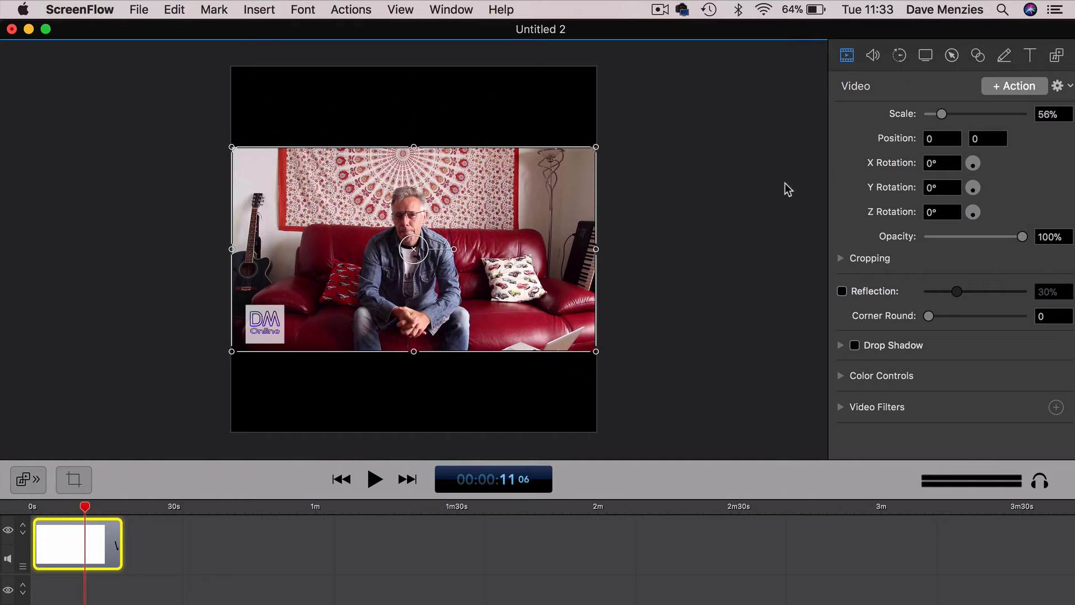
click(718, 214)
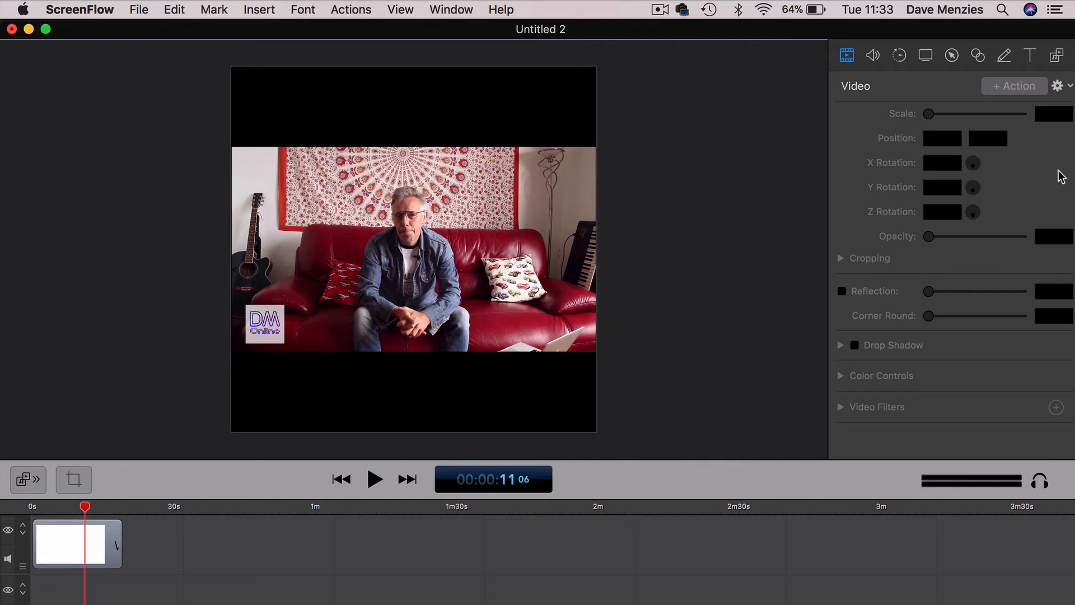
- Add a text box over the video reading "Your Title"
click(1030, 56)
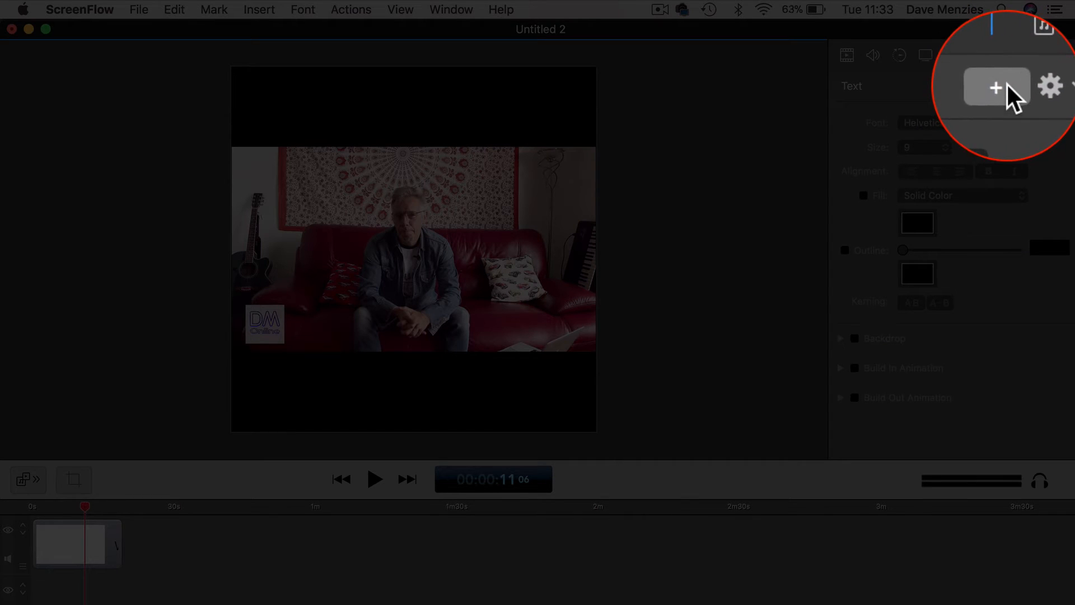
click(1033, 87)
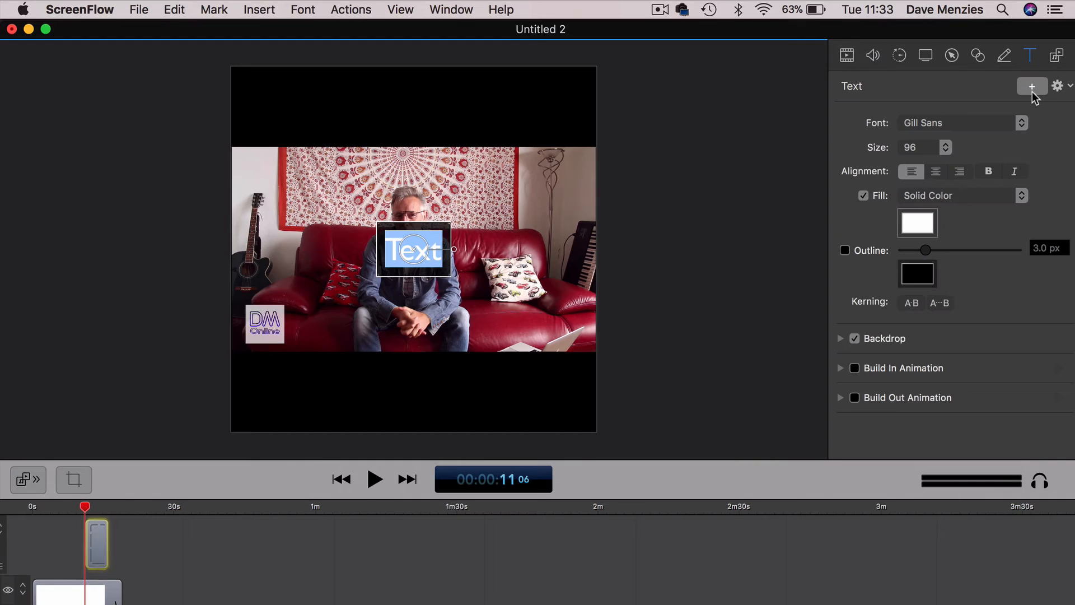
click(438, 254)
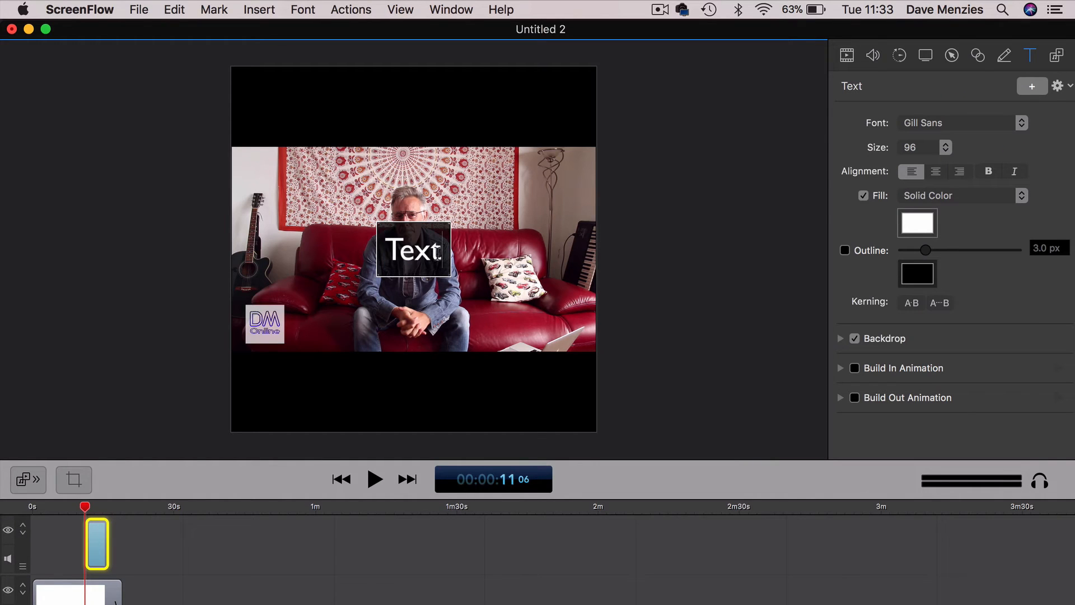
key(BackSpace)
key(BackSpace)
key(BackSpace)
key(BackSpace)
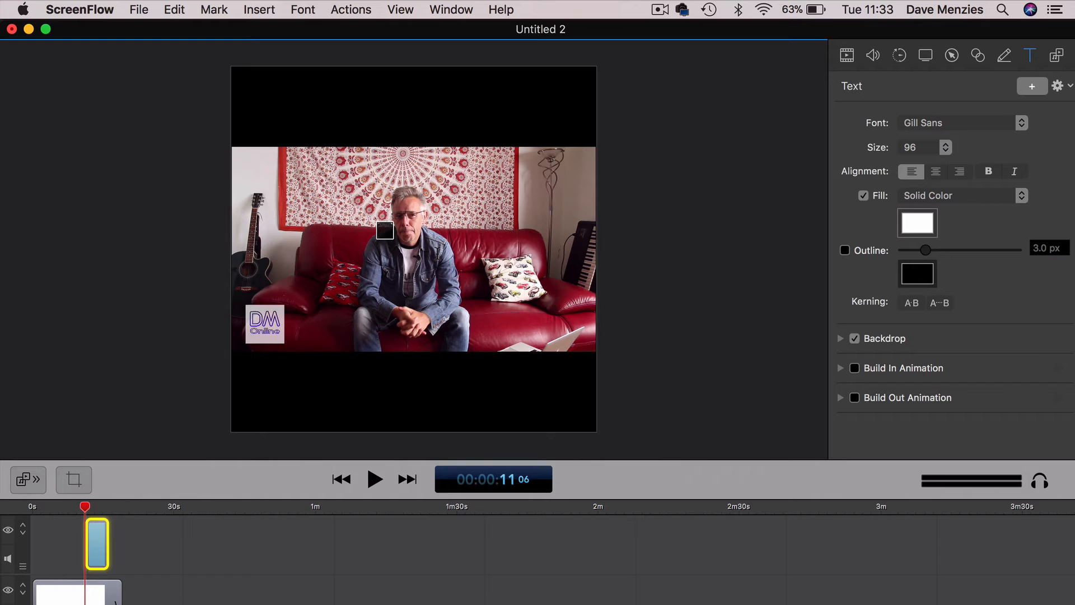
text(Your T)
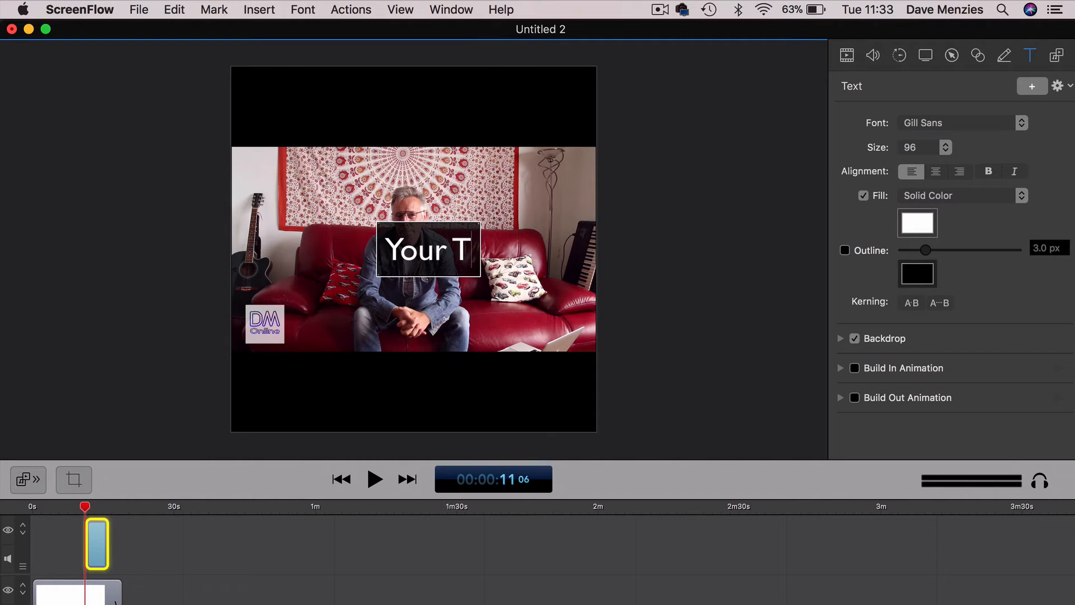
text(itle)
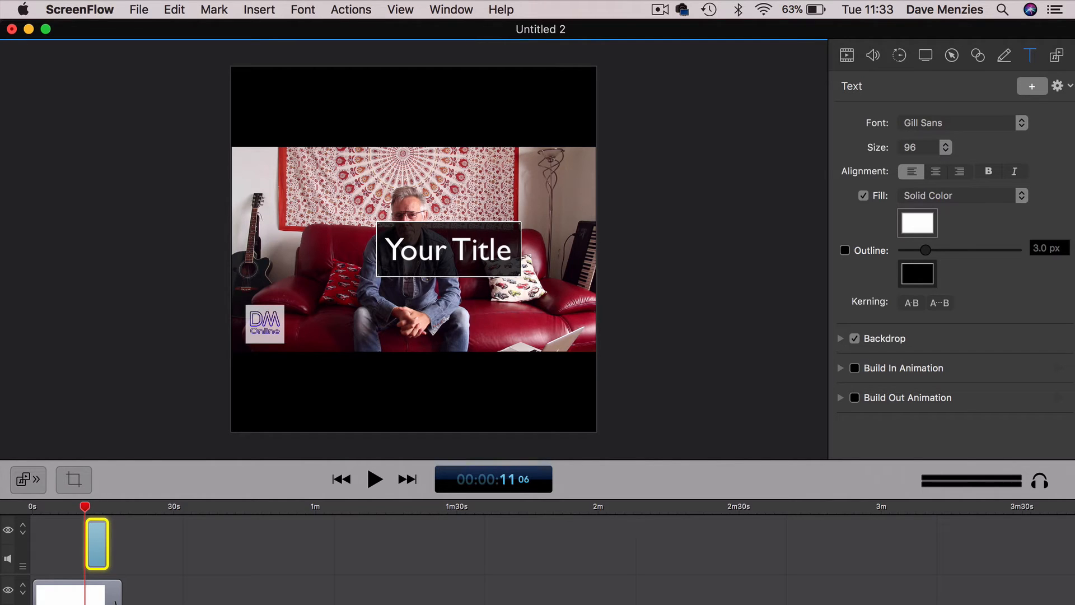
- Set the "Your Title" text to Arial and move it into the black band above the video
drag(511, 247, 382, 247)
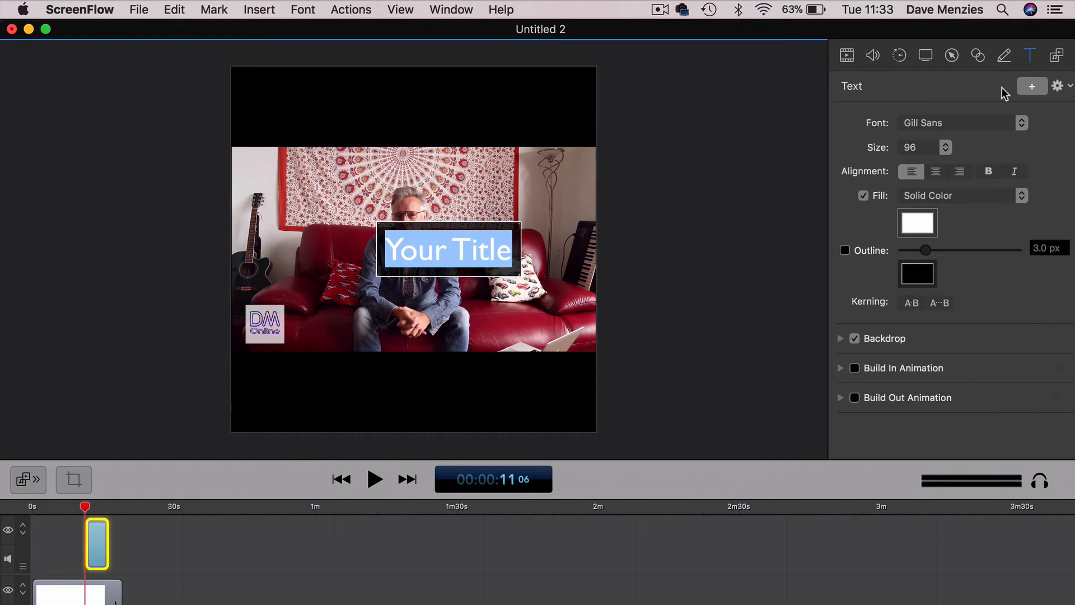
click(1023, 124)
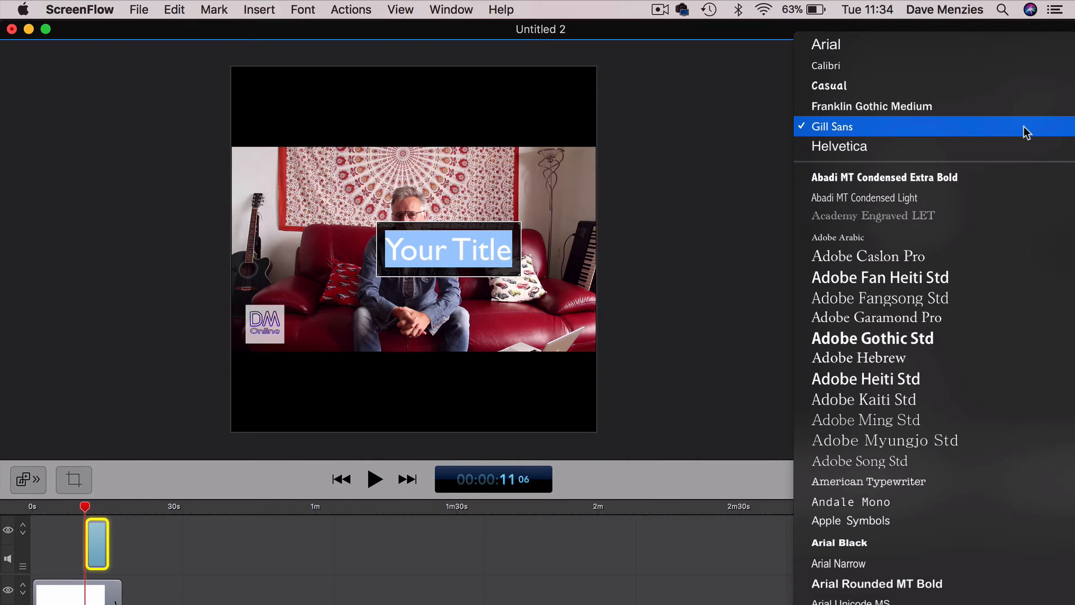
click(869, 49)
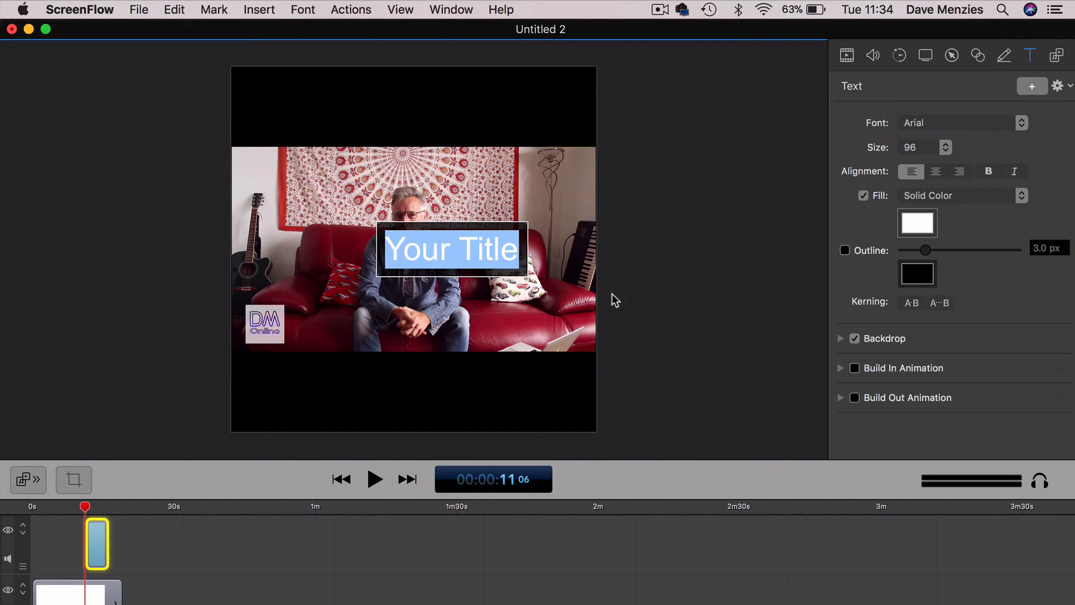
click(643, 294)
click(452, 252)
drag(453, 252, 408, 110)
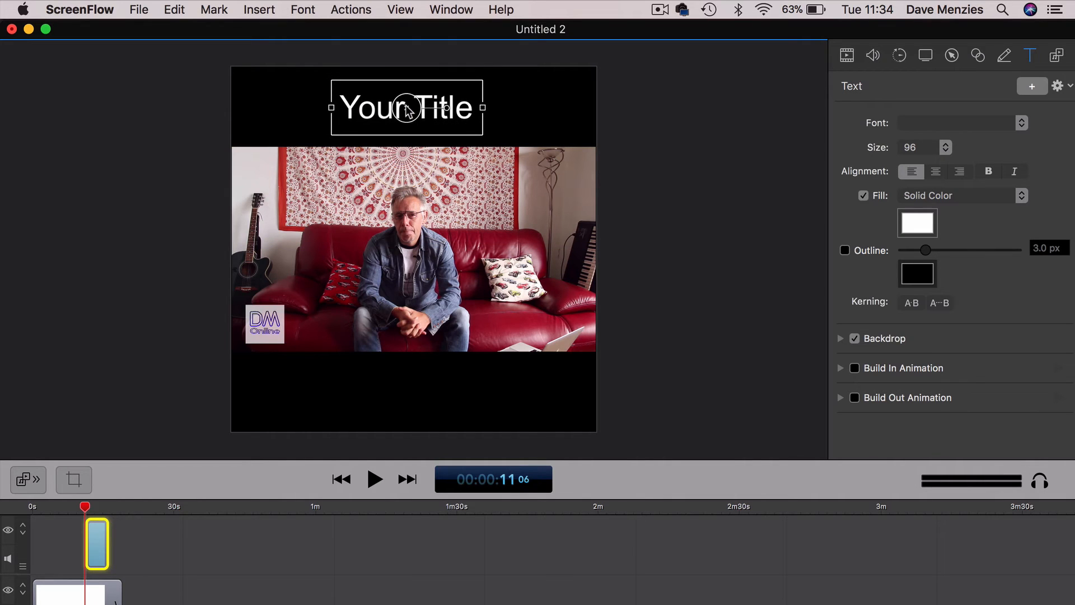
click(670, 145)
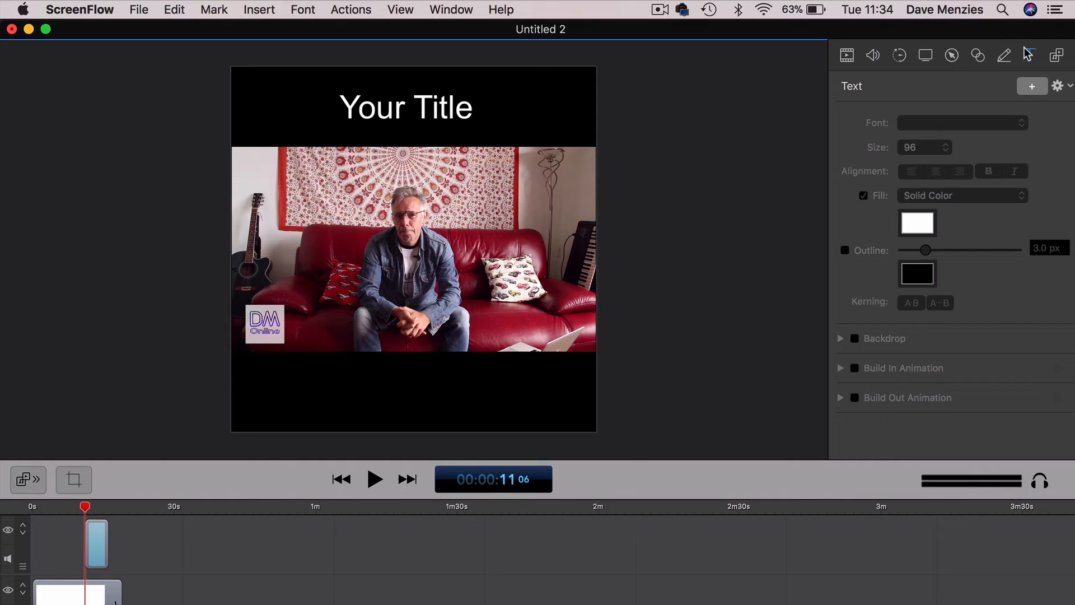
- Add a second text box over the video reading "Special Offer"
click(1032, 87)
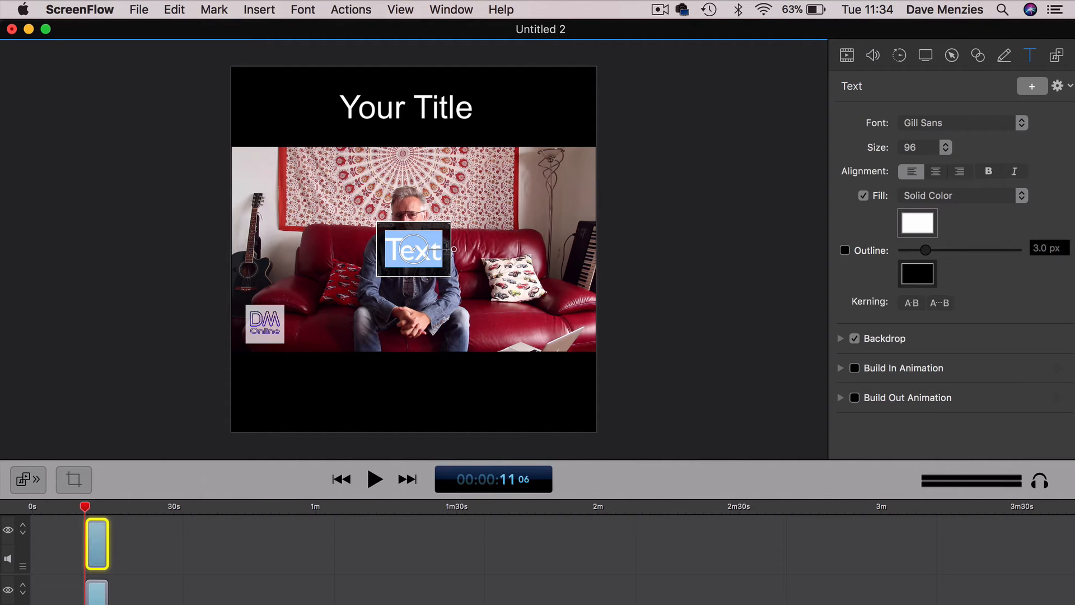
drag(441, 250, 370, 247)
text(Speci)
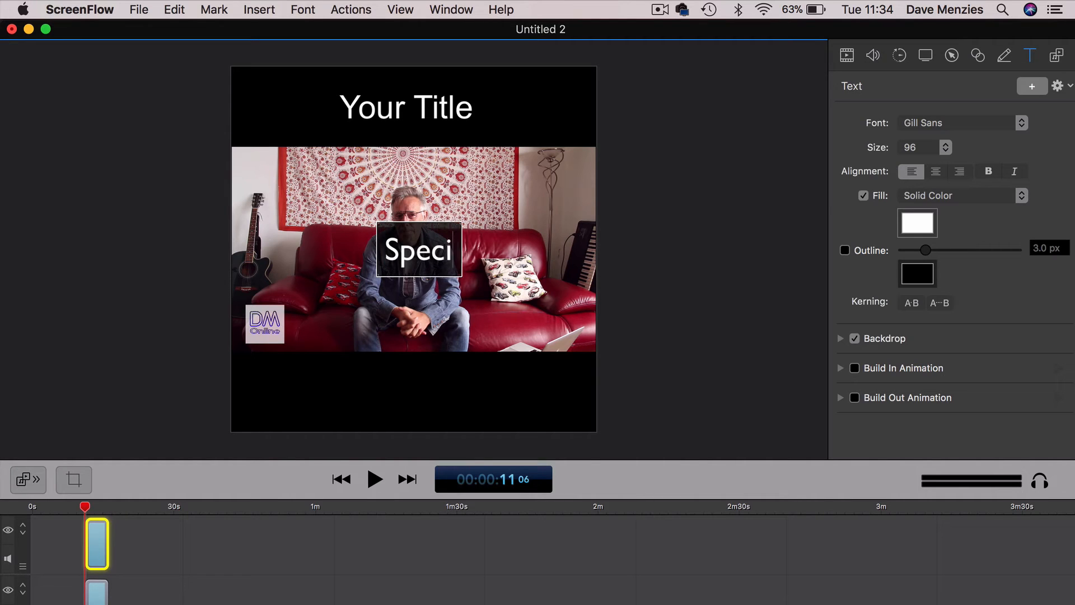
text(al Offer)
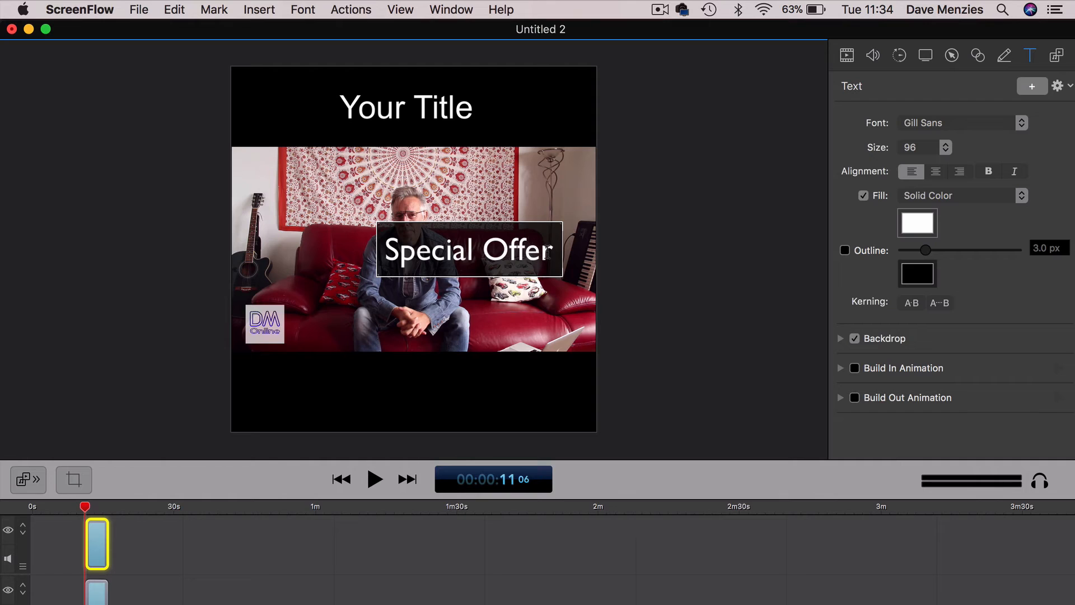
- Set the "Special Offer" text to Arial and move it into the black band below the video
drag(550, 253, 372, 246)
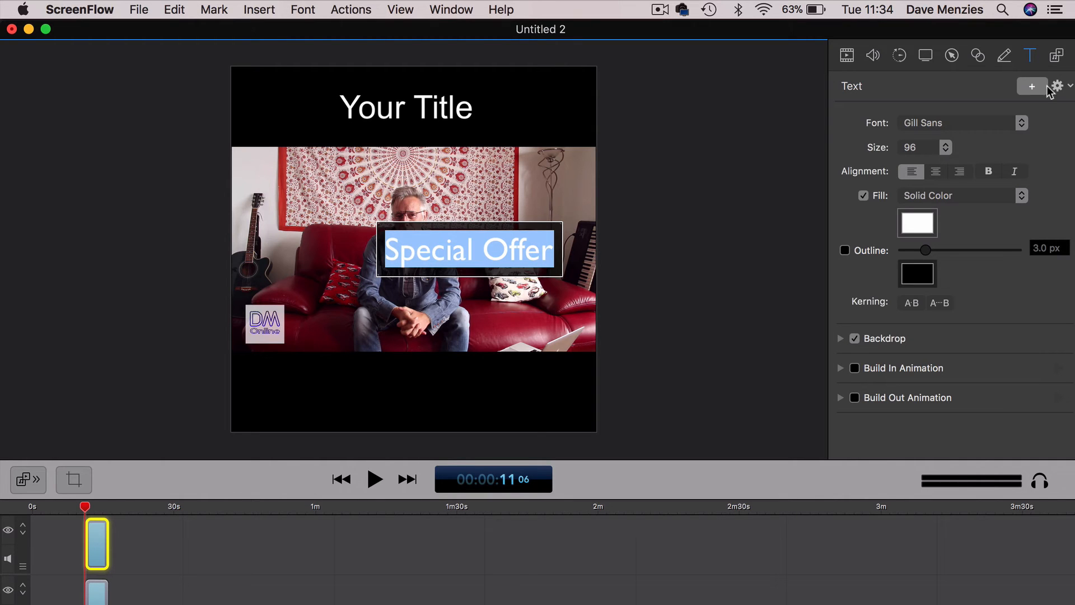
click(1021, 124)
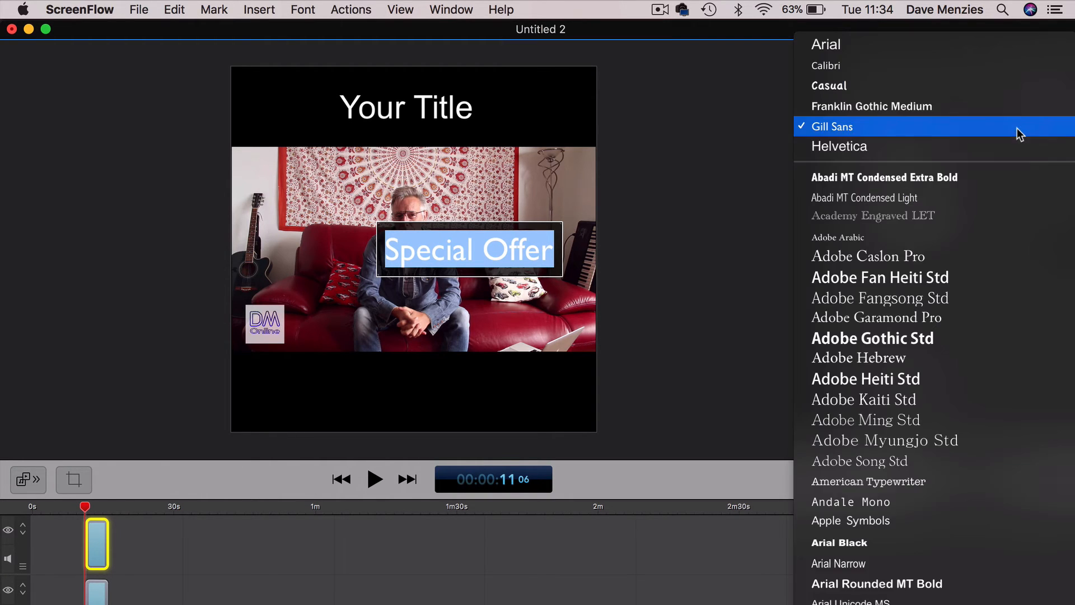
click(876, 52)
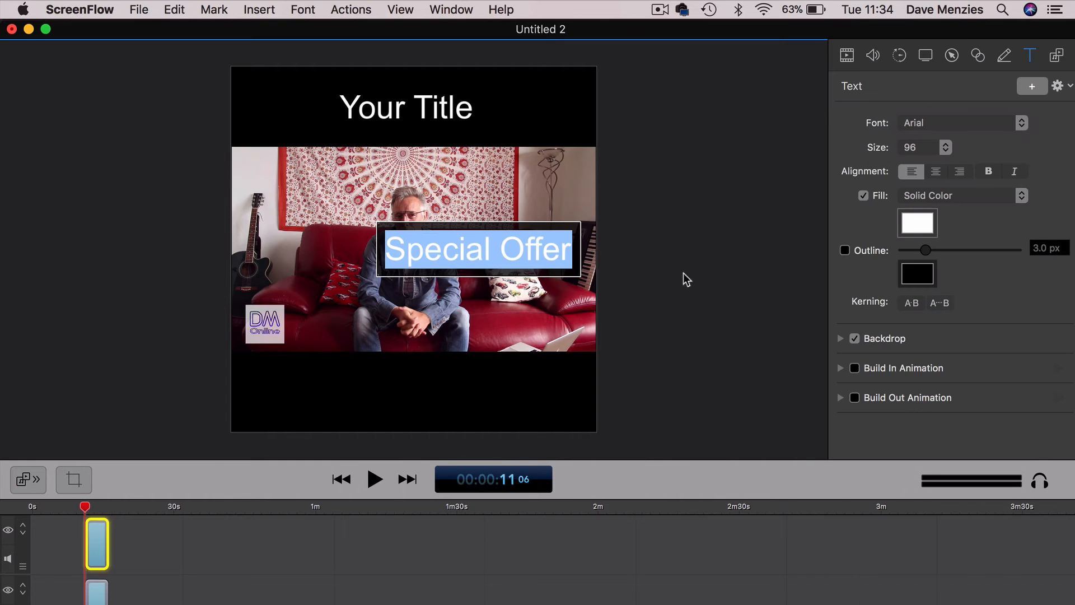
click(680, 276)
drag(472, 252, 409, 395)
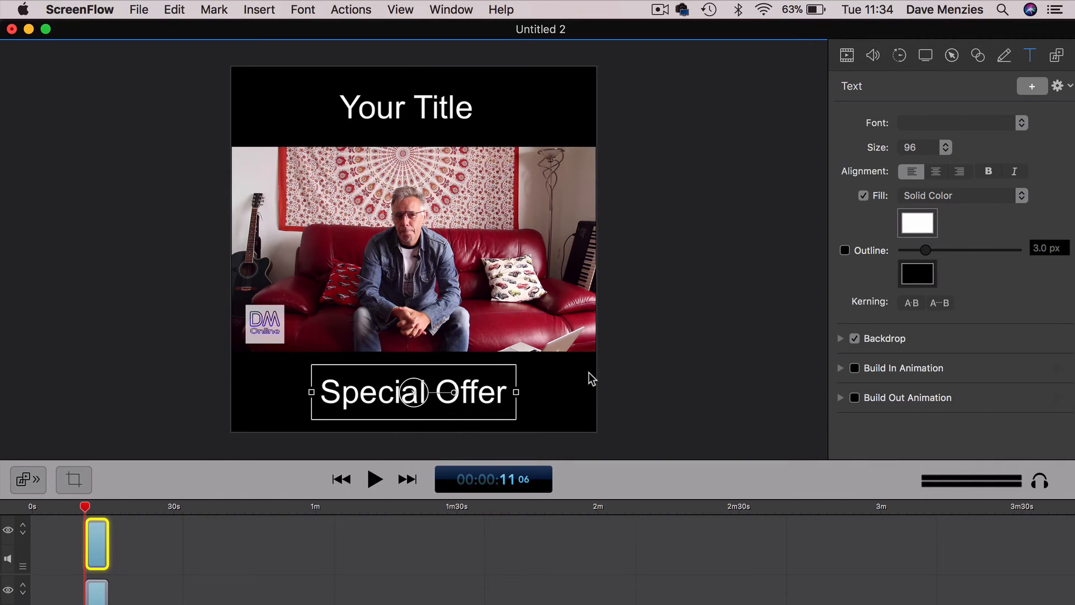
click(634, 371)
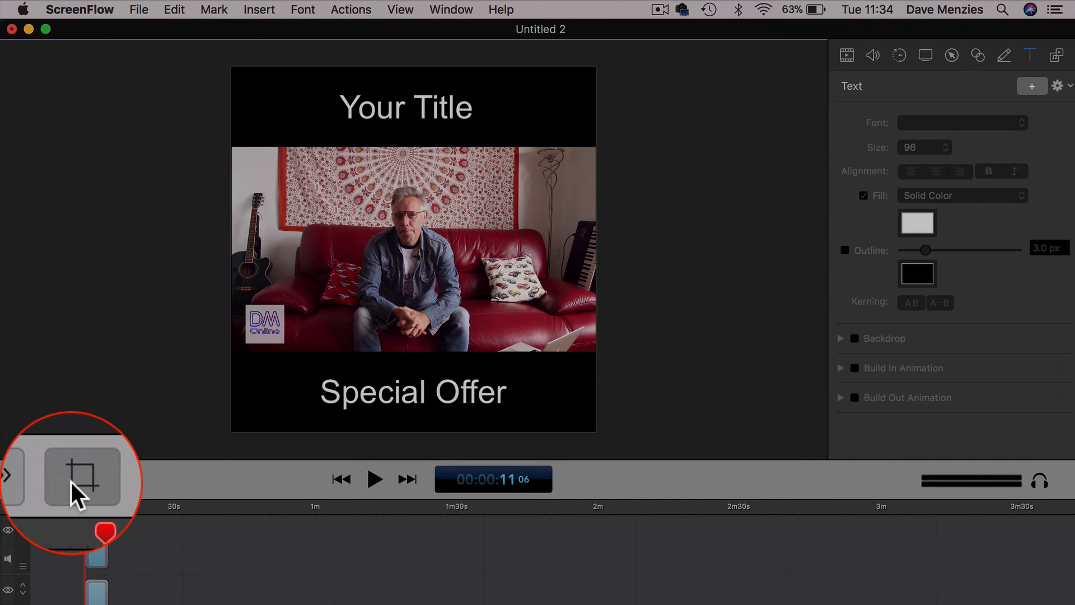
- Try Lime as the canvas background colour, return it to black, and apply the canvas settings
click(72, 479)
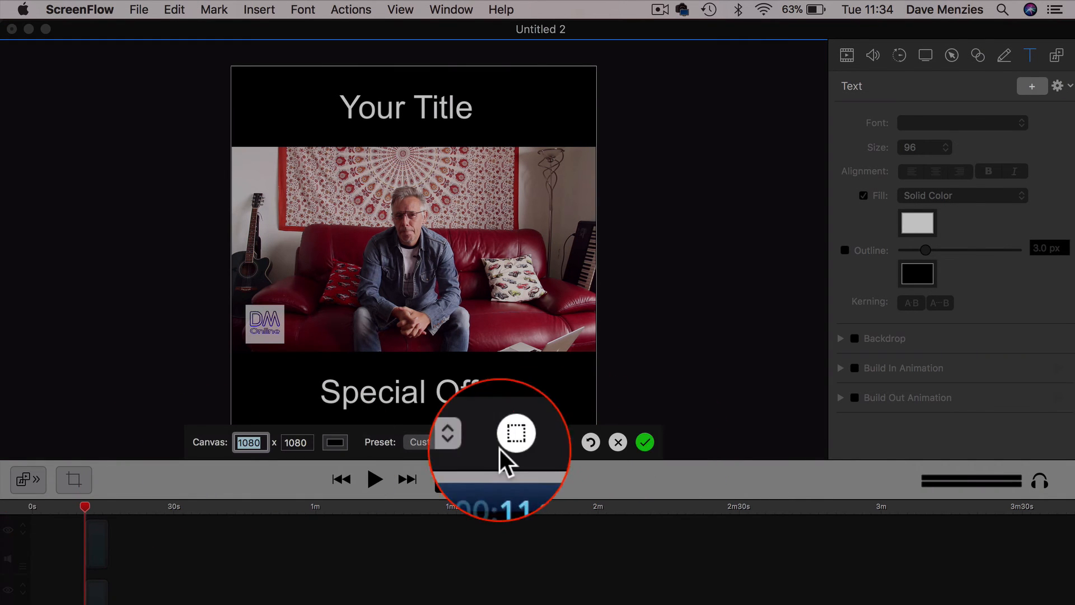
click(335, 442)
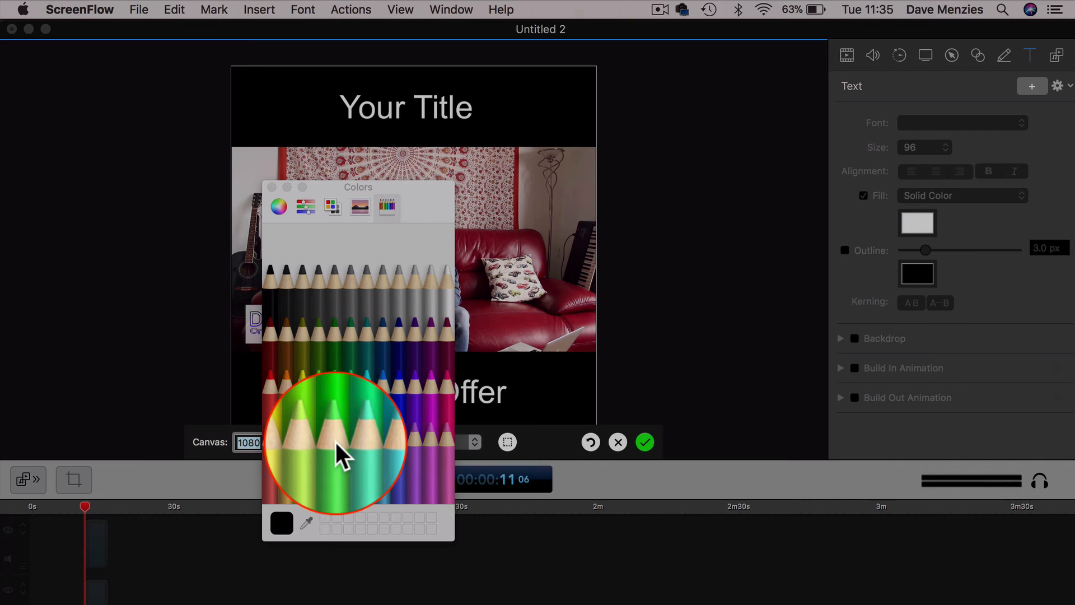
click(317, 374)
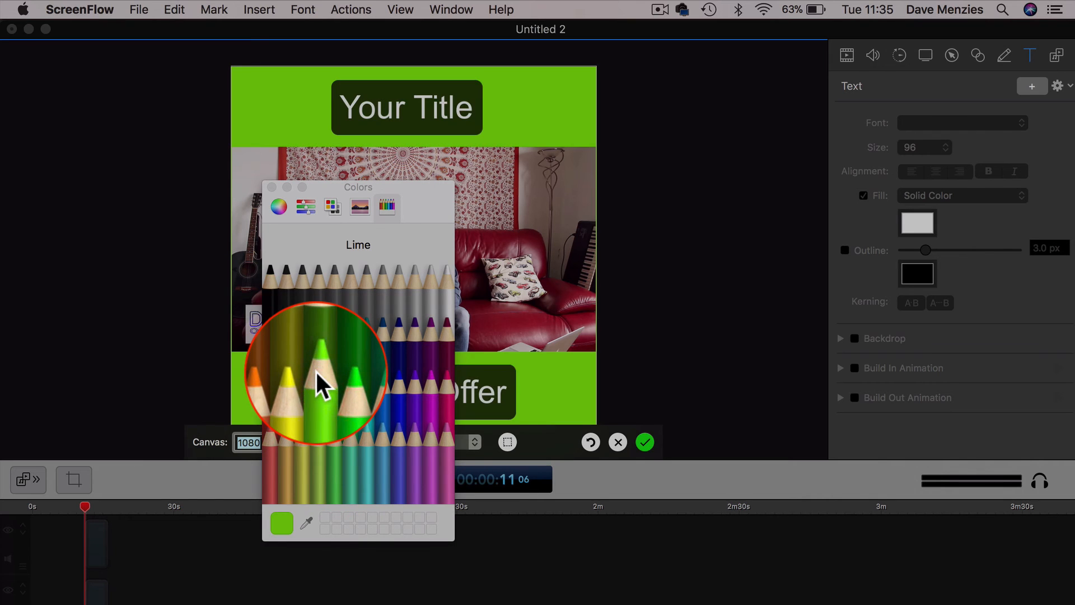
click(717, 367)
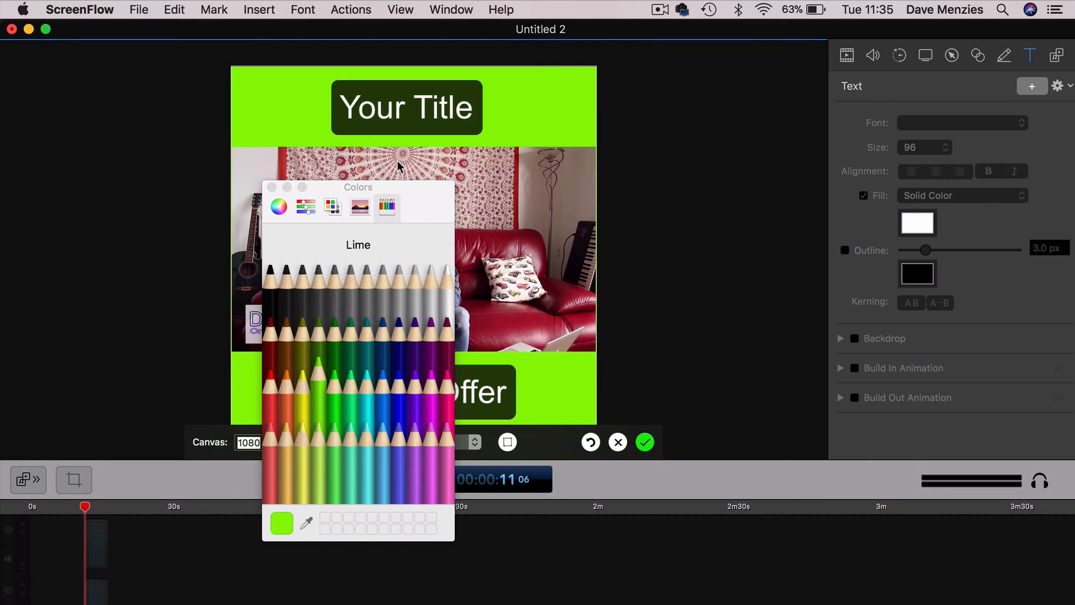
click(271, 274)
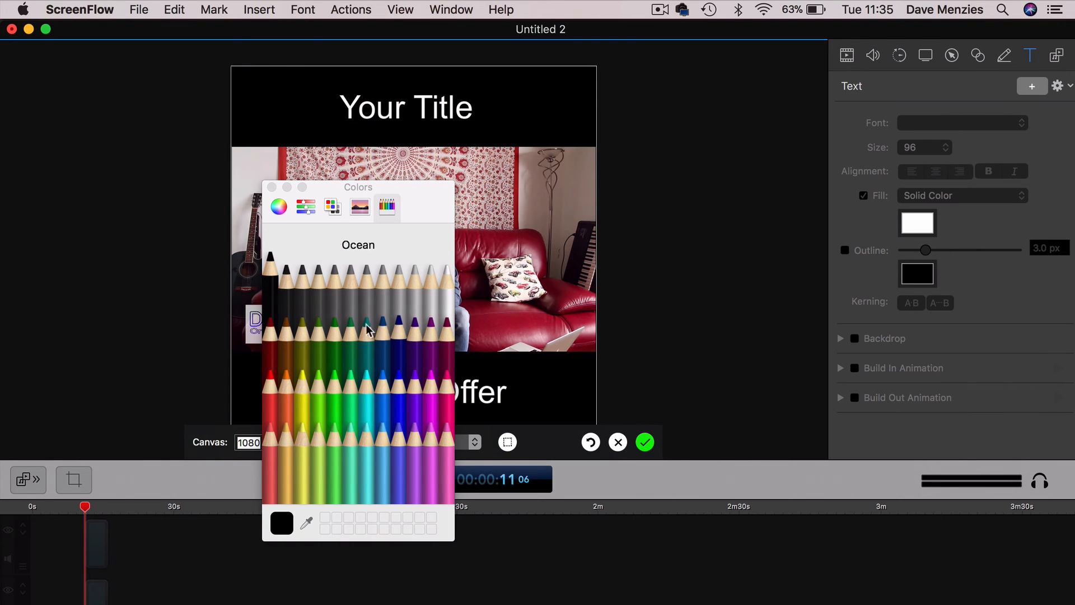
click(272, 187)
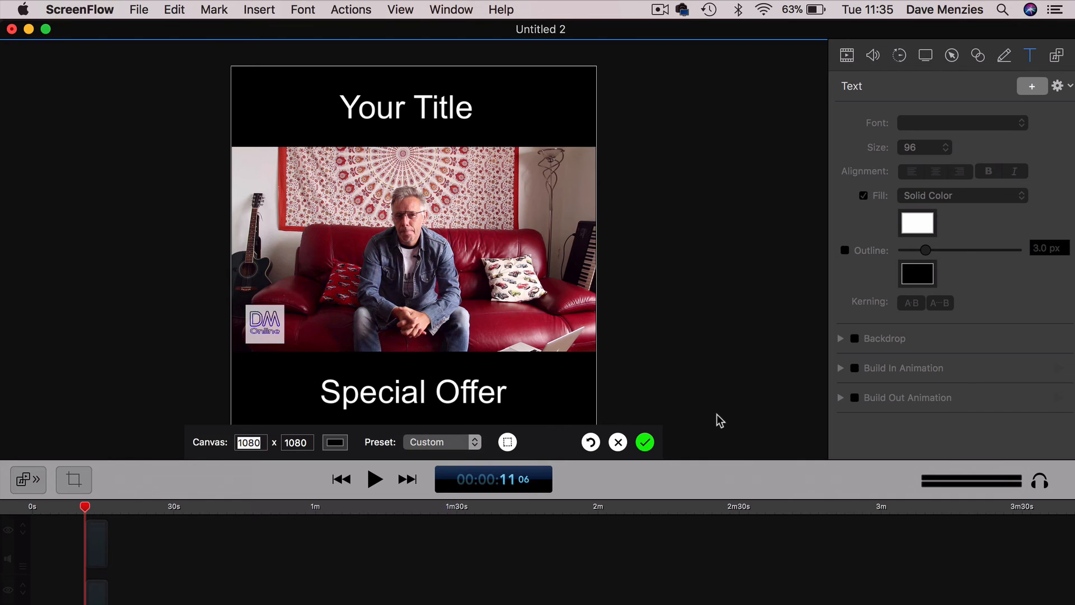
click(646, 442)
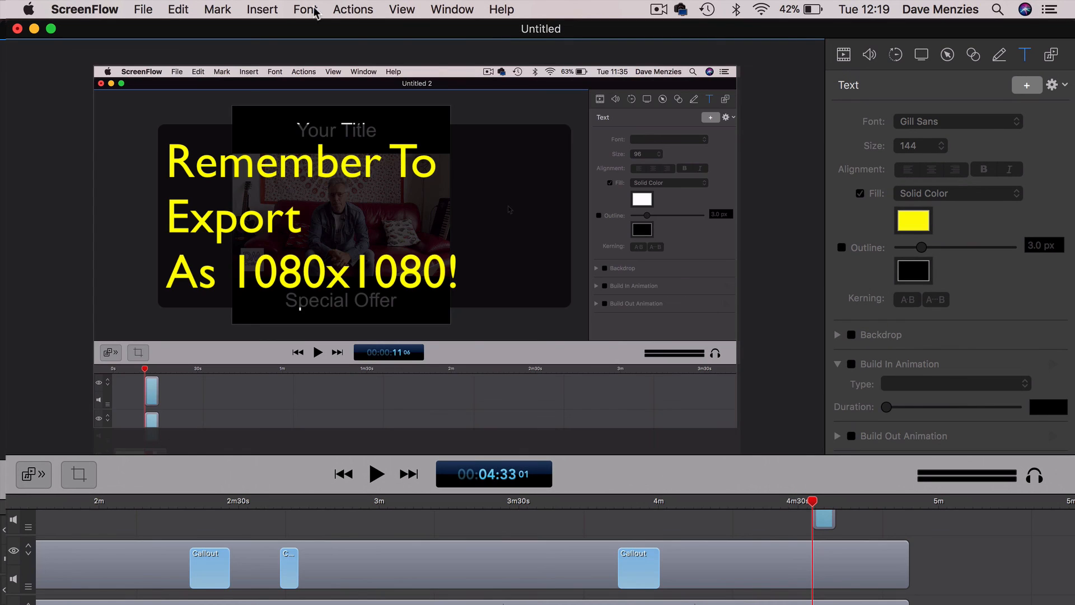
- Open the export settings for the project and choose a custom resolution with a width of 1080
click(143, 9)
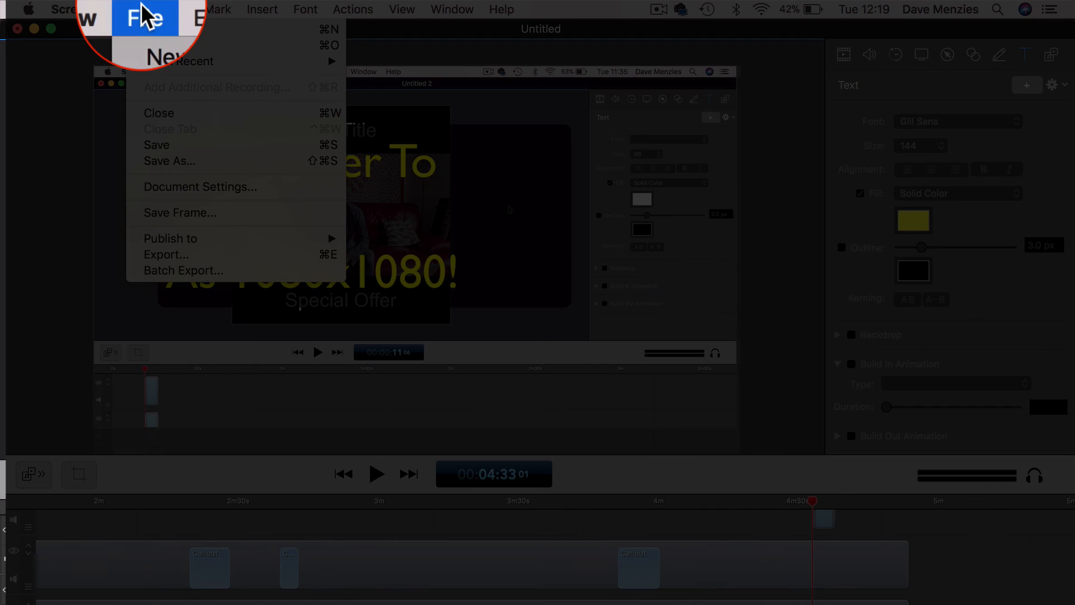
click(167, 255)
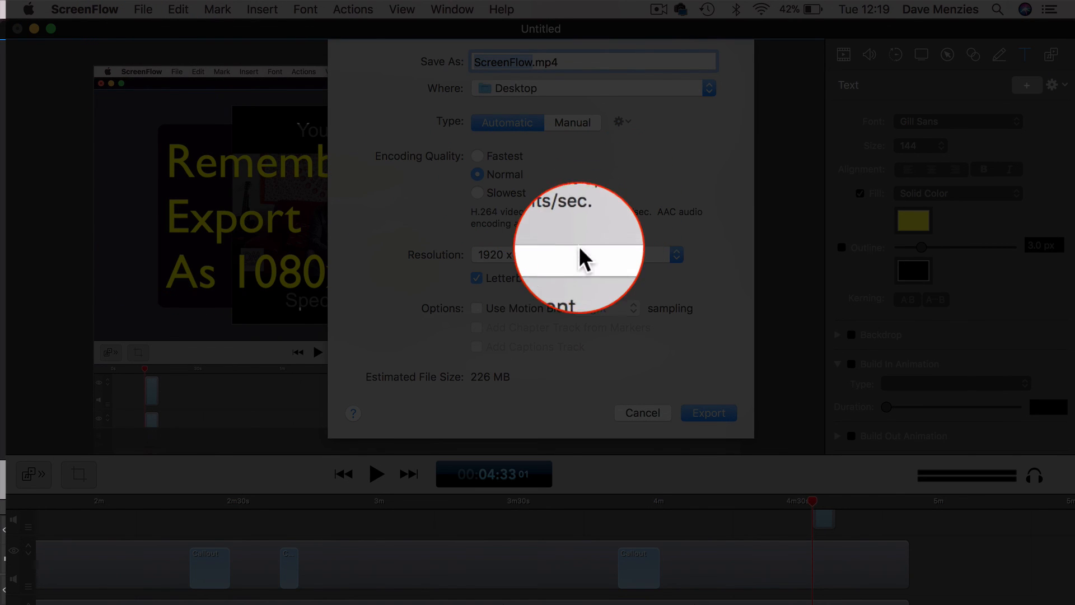
click(675, 259)
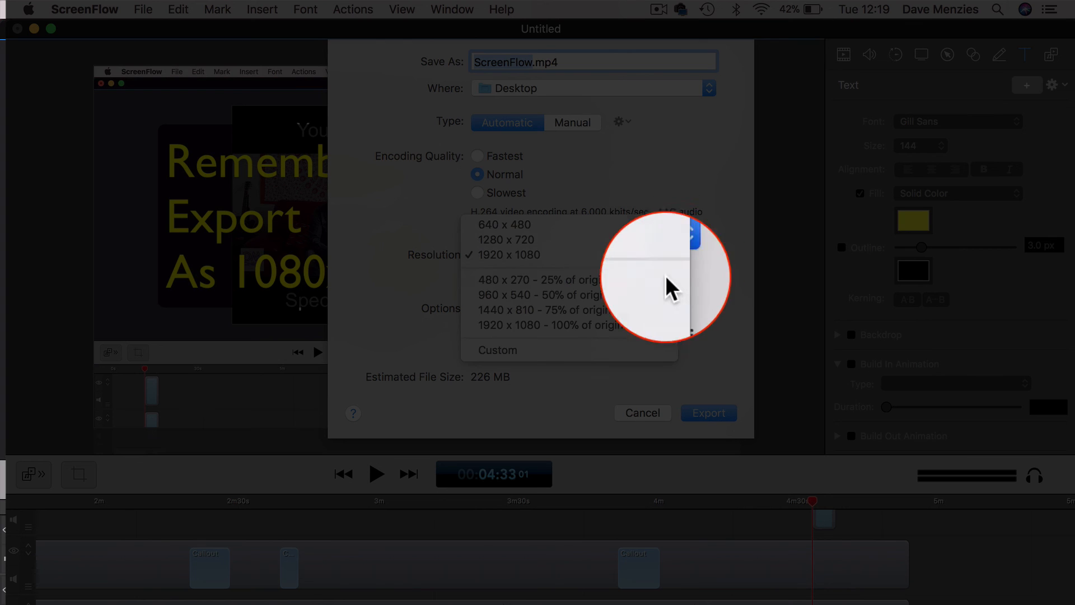
click(560, 334)
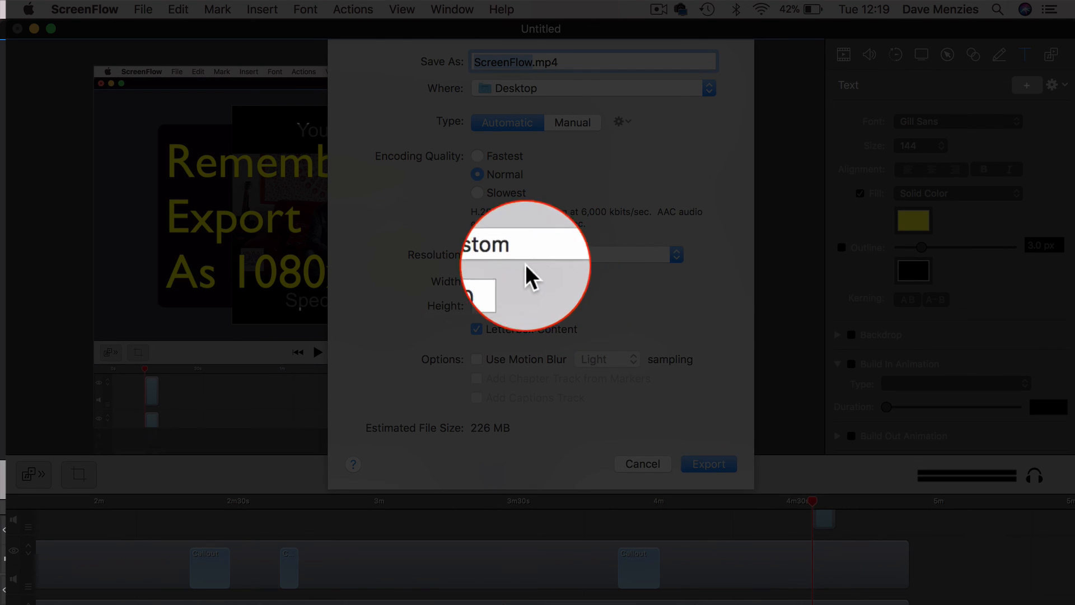
click(498, 281)
key(BackSpace)
key(BackSpace)
key(BackSpace)
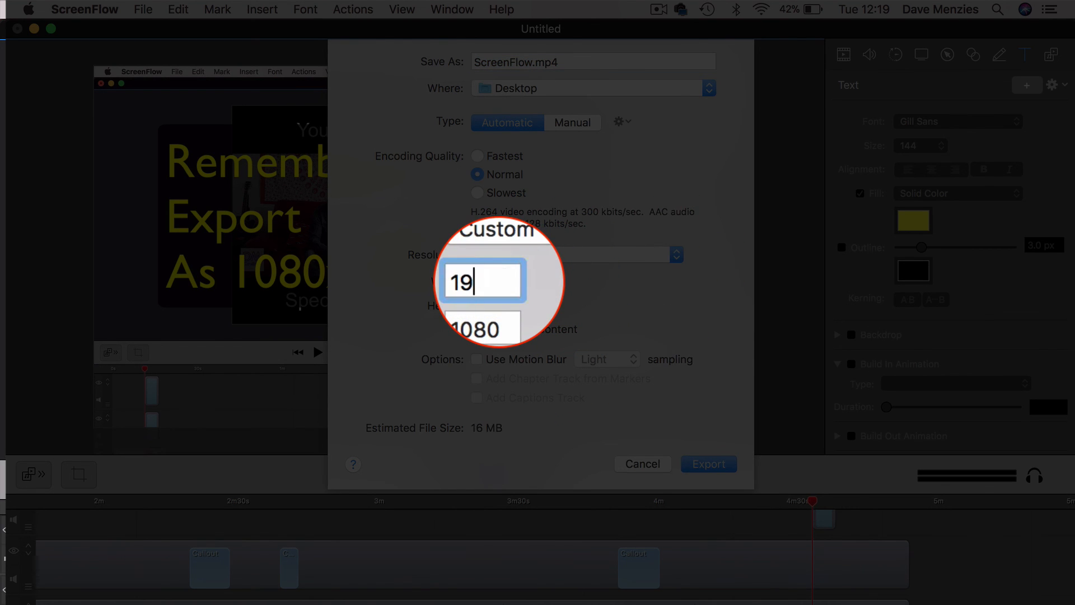
text(080)
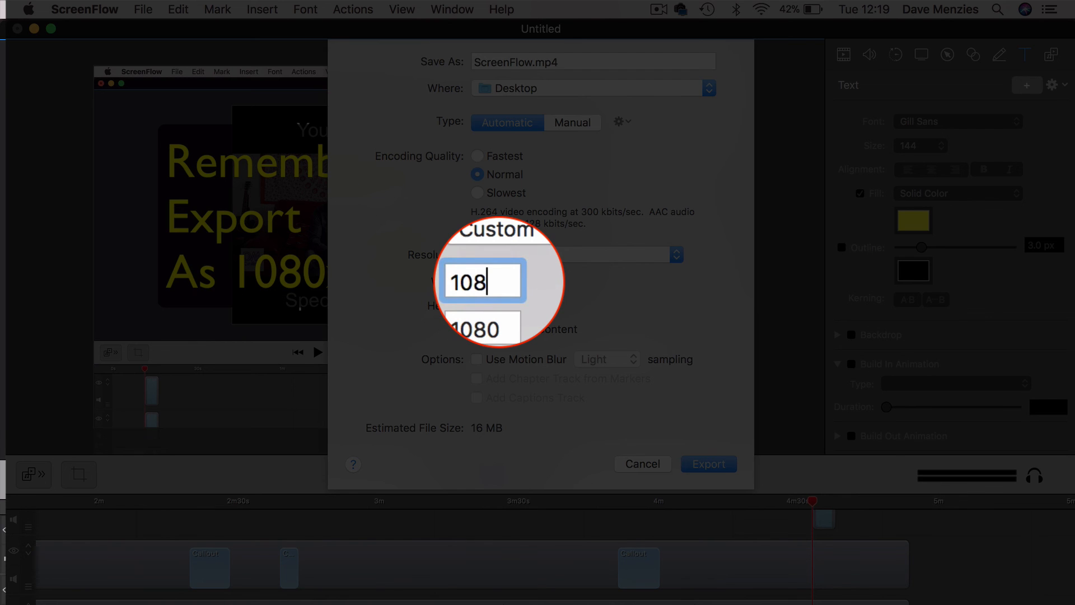